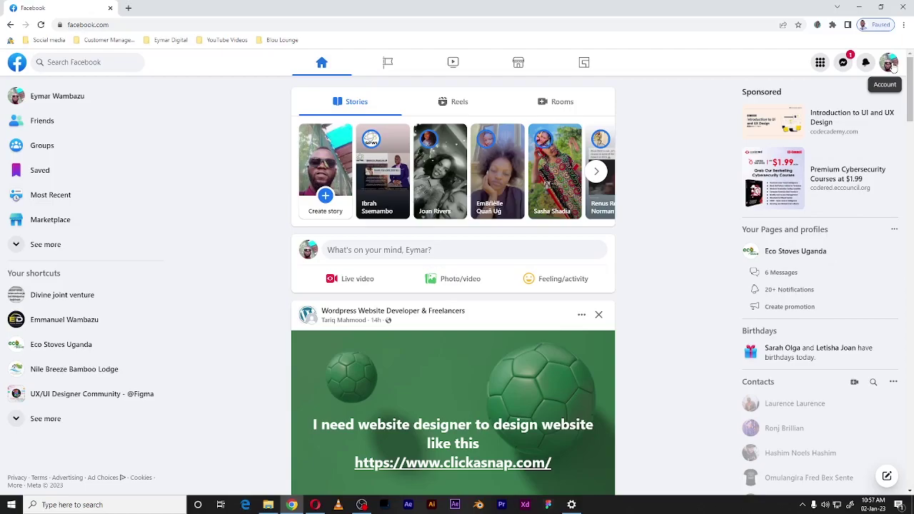
# Step: Switch from the personal account to the ED-branded business page profile via See all profiles
pyautogui.click(889, 65)
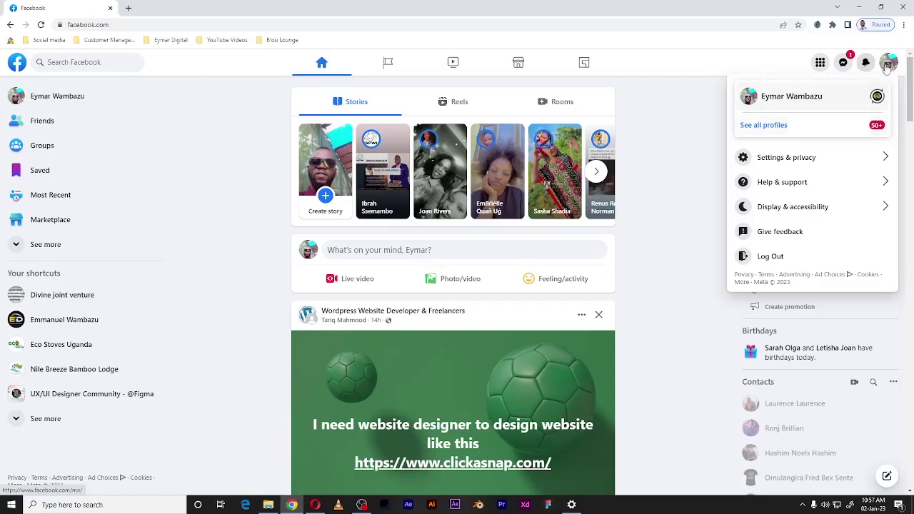
pyautogui.click(888, 65)
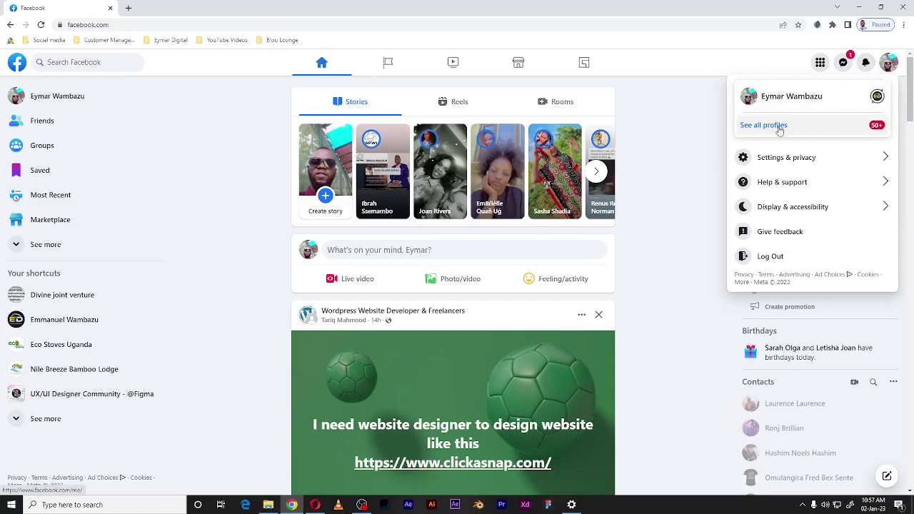
pyautogui.click(780, 128)
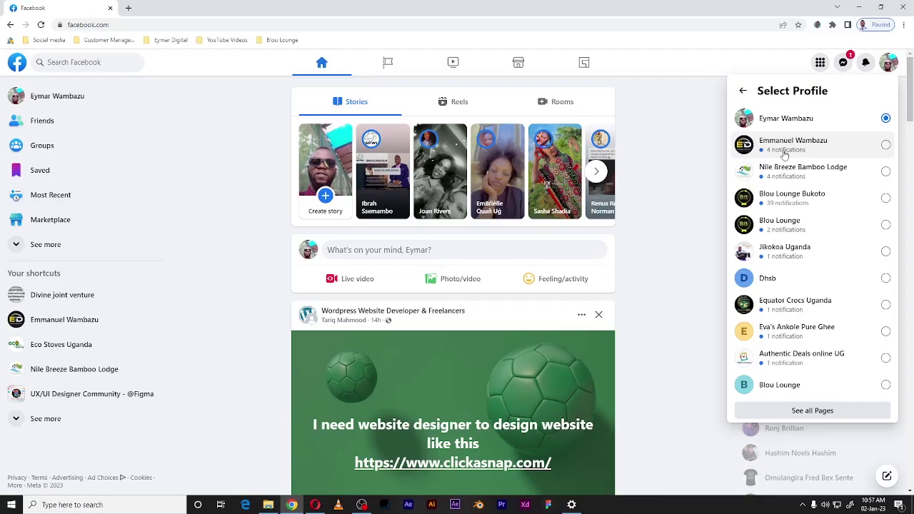
pyautogui.click(825, 148)
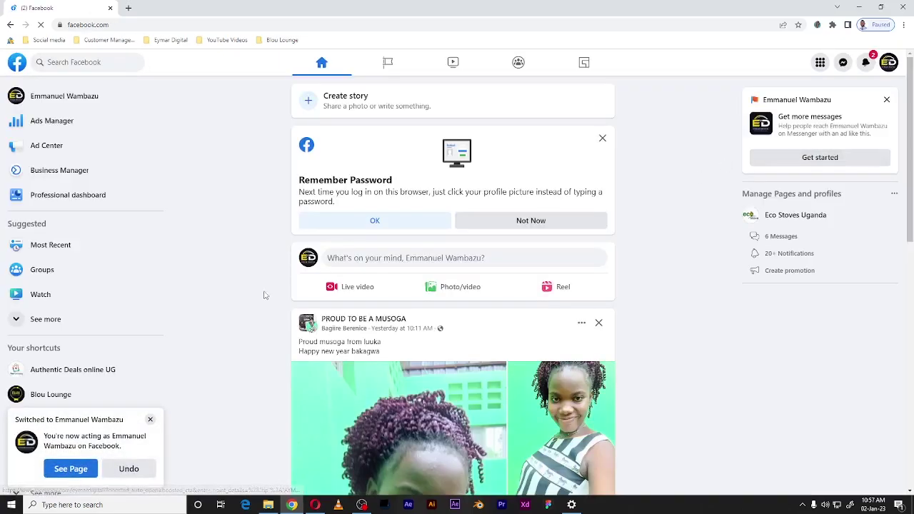
pyautogui.moveTo(68, 195)
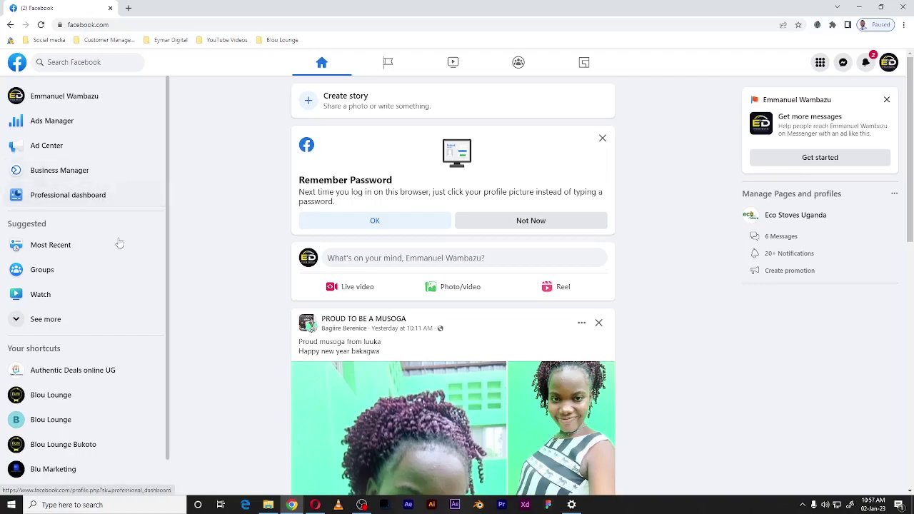
# Step: Open the page's Professional dashboard from the left sidebar
pyautogui.scroll(-1, 115, 250)
pyautogui.scroll(1, 114, 256)
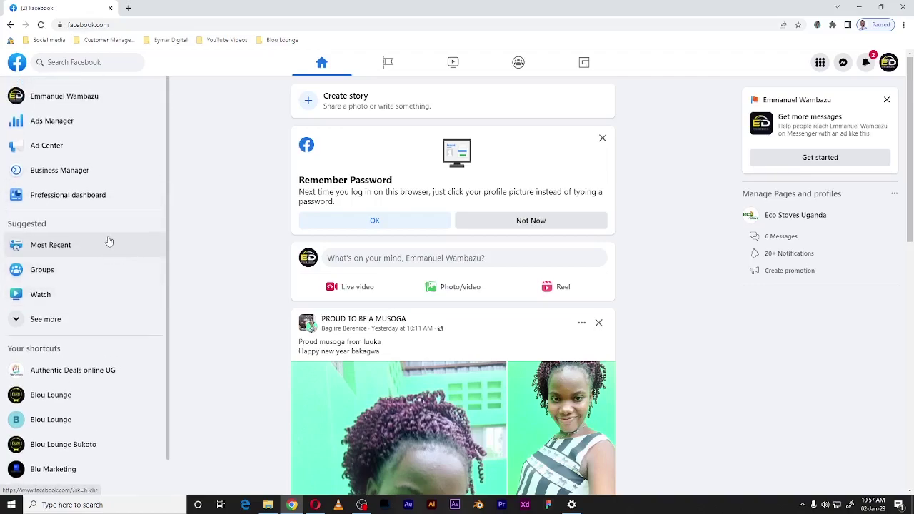
pyautogui.click(78, 202)
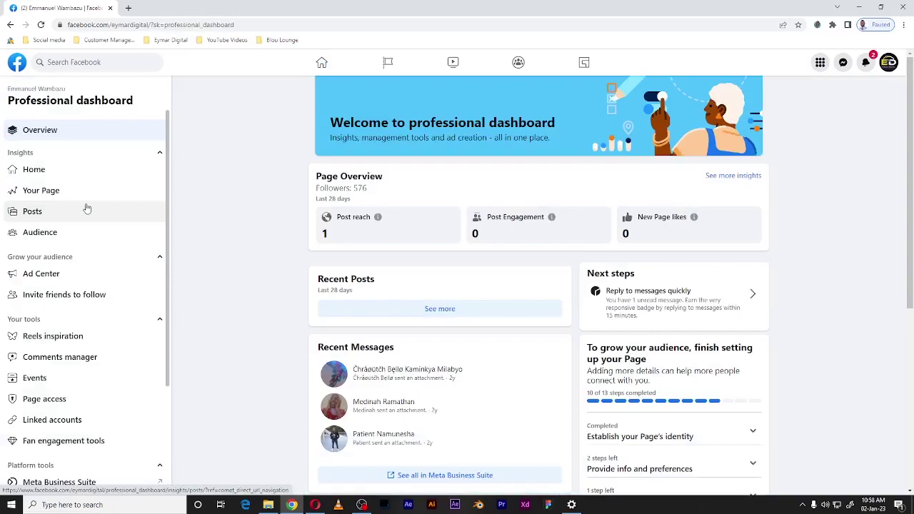
pyautogui.scroll(-1, 86, 209)
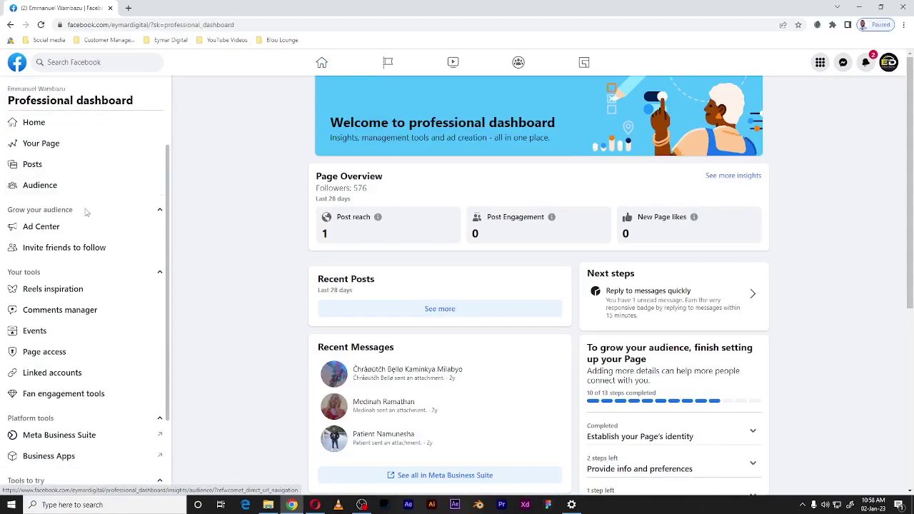
pyautogui.scroll(-1, 86, 209)
pyautogui.scroll(-1, 86, 209)
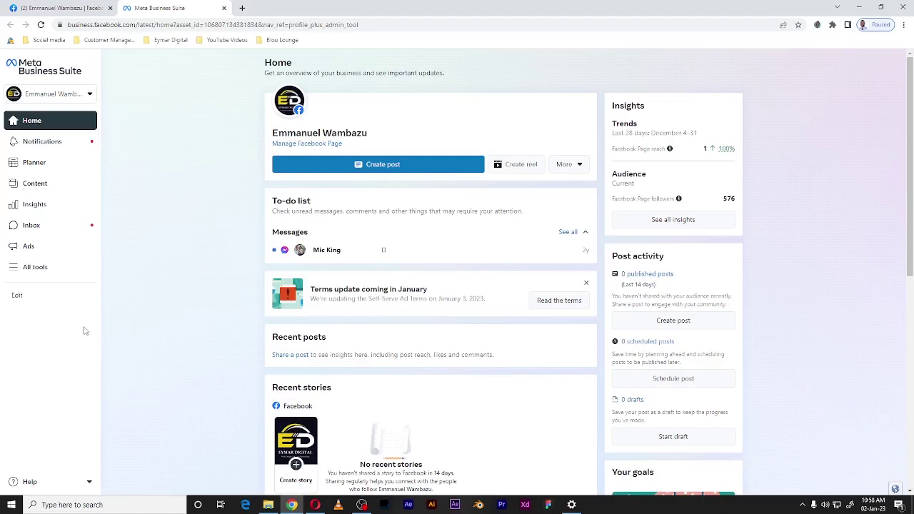
# Step: Bring up Meta Business Suite's All tools list to reach Page settings
pyautogui.click(38, 270)
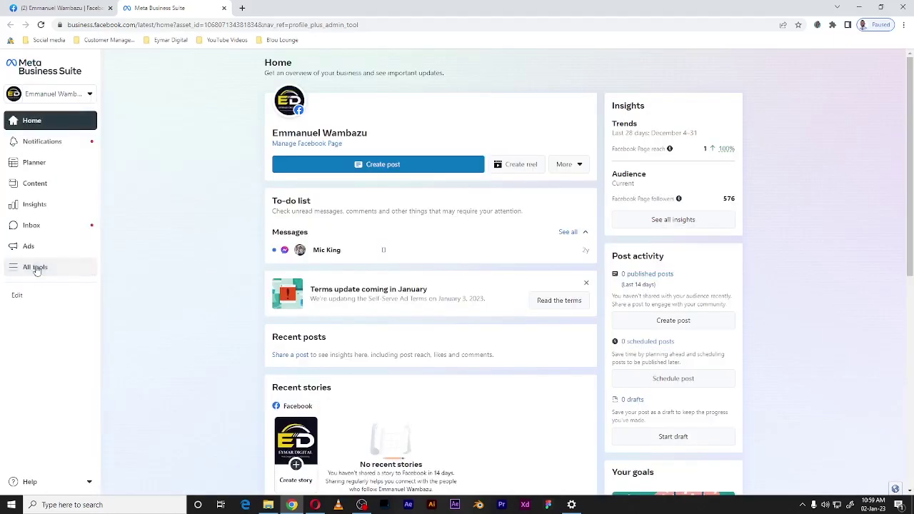
pyautogui.click(34, 271)
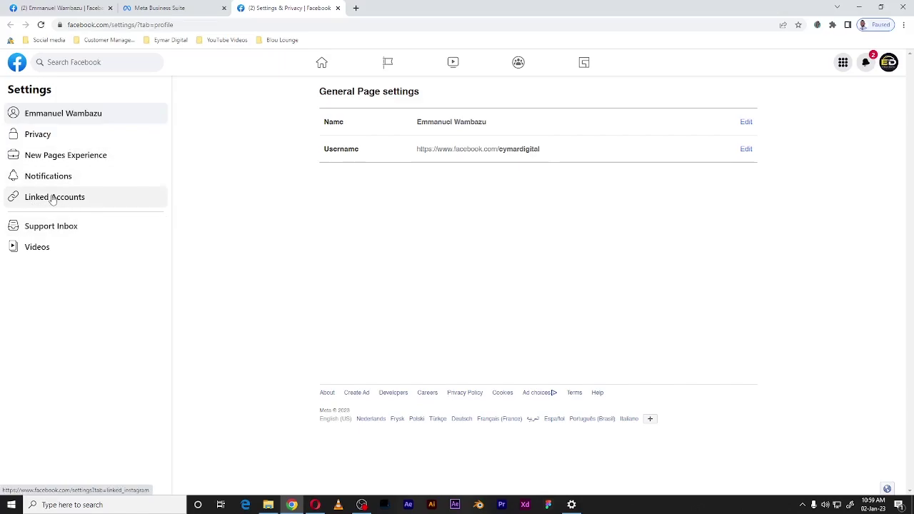
pyautogui.click(52, 198)
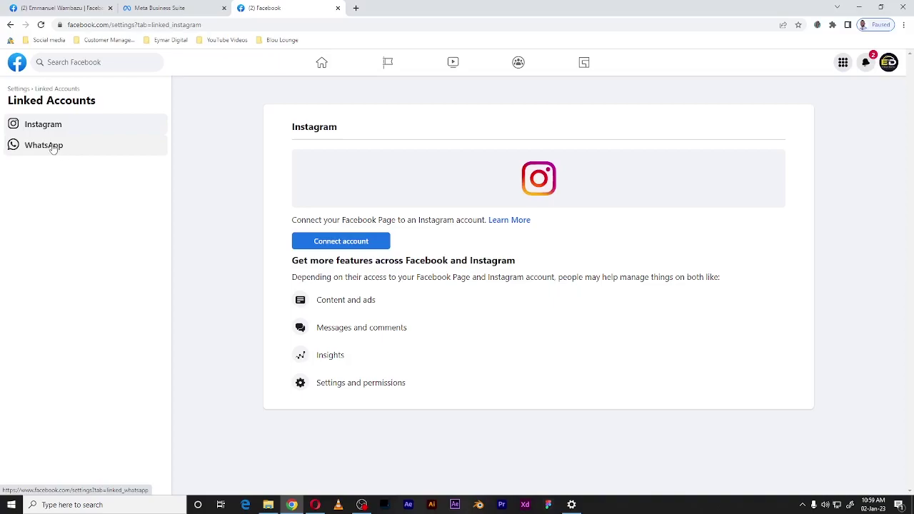
# Step: Under Linked Accounts, choose WhatsApp, correct the phone number, and request a WhatsApp code
pyautogui.click(52, 147)
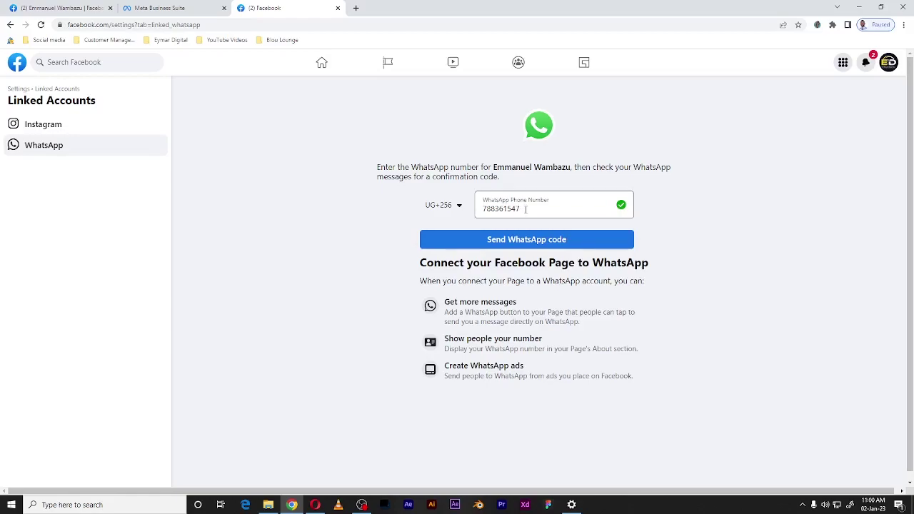
pyautogui.click(513, 208)
pyautogui.write('1')
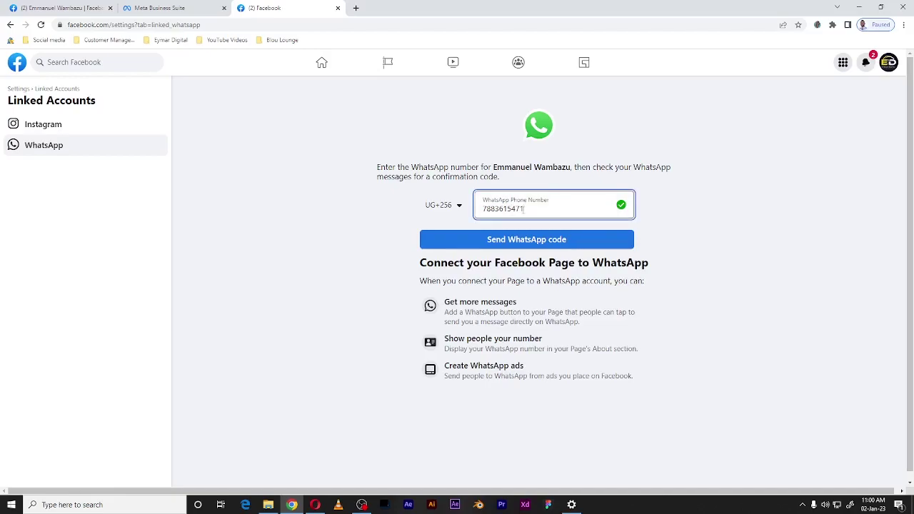
pyautogui.click(475, 227)
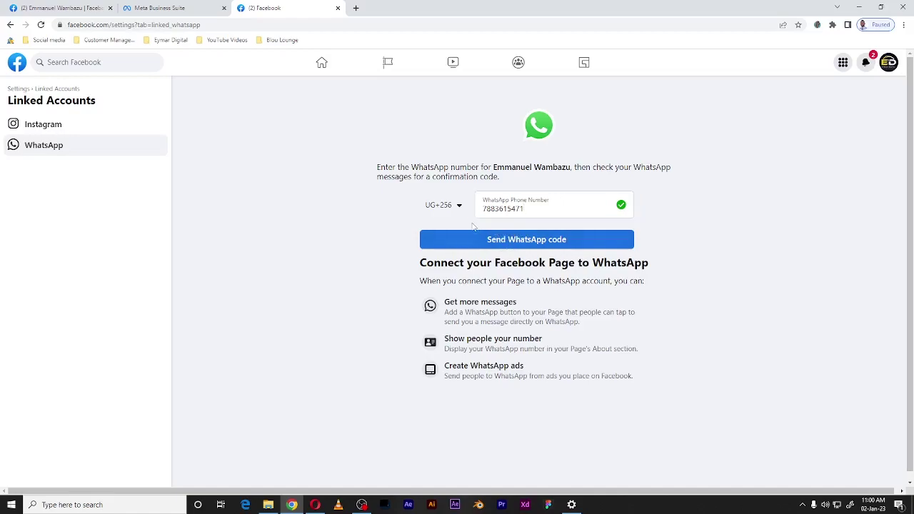
pyautogui.click(525, 240)
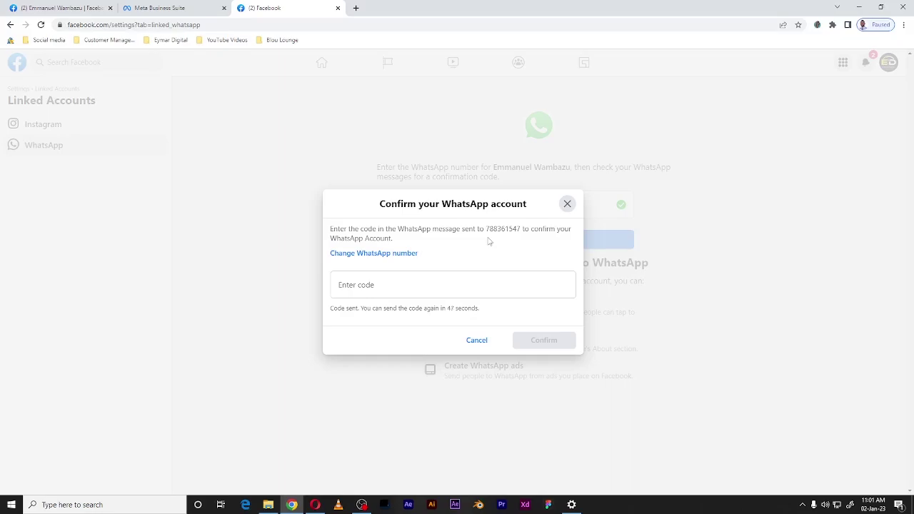
# Step: Enter the WhatsApp confirmation code and confirm to connect WhatsApp to the page
pyautogui.click(365, 290)
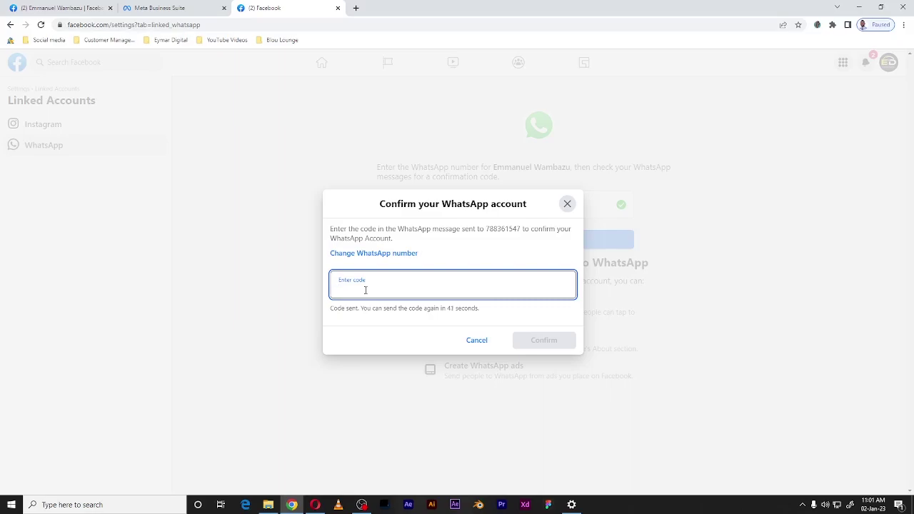
pyautogui.click(541, 342)
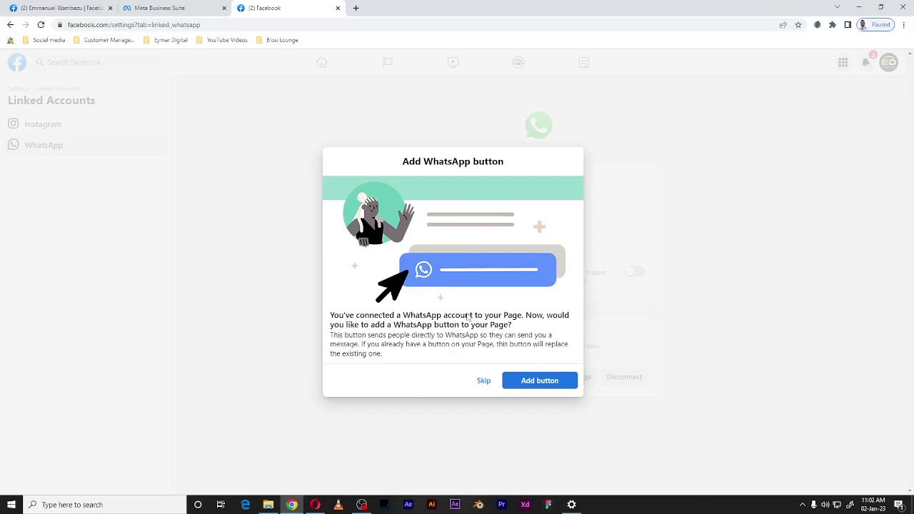
# Step: Accept the Add WhatsApp button prompt to place the button on the page
pyautogui.click(543, 381)
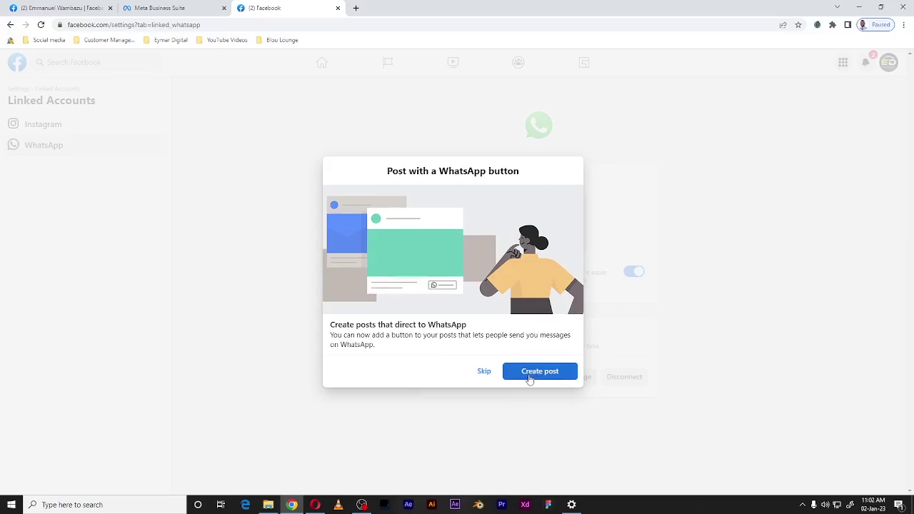
# Step: Choose Create post in the Post with a WhatsApp button dialog
pyautogui.click(529, 379)
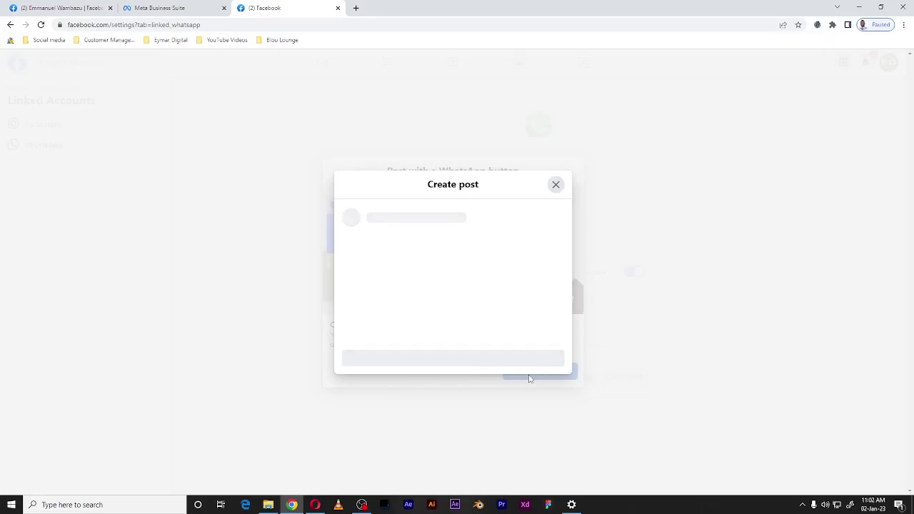